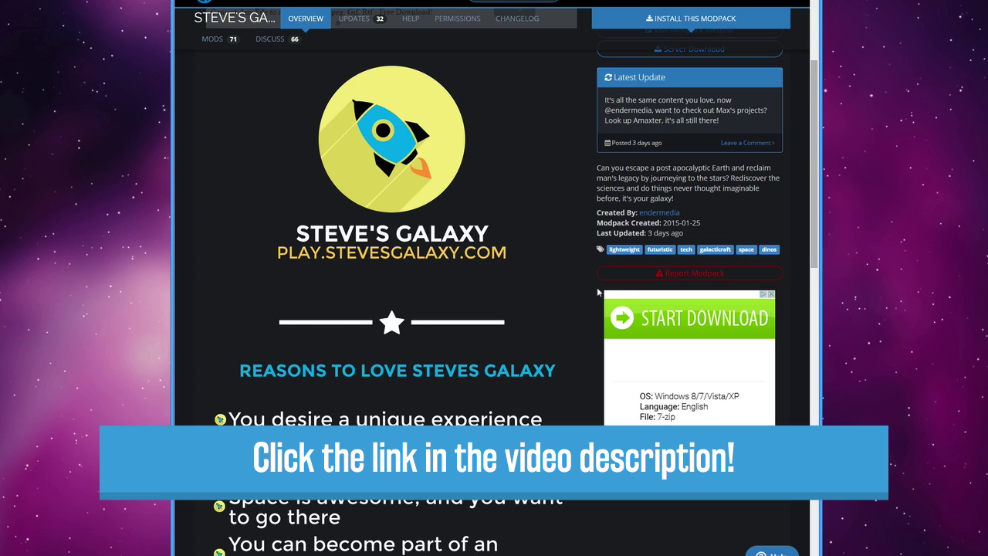
# Step: Download the Windows version of the Technic Launcher from the Technic Platform download page and run the downloaded file
pyautogui.scroll(2, 599, 292)
pyautogui.scroll(2, 599, 287)
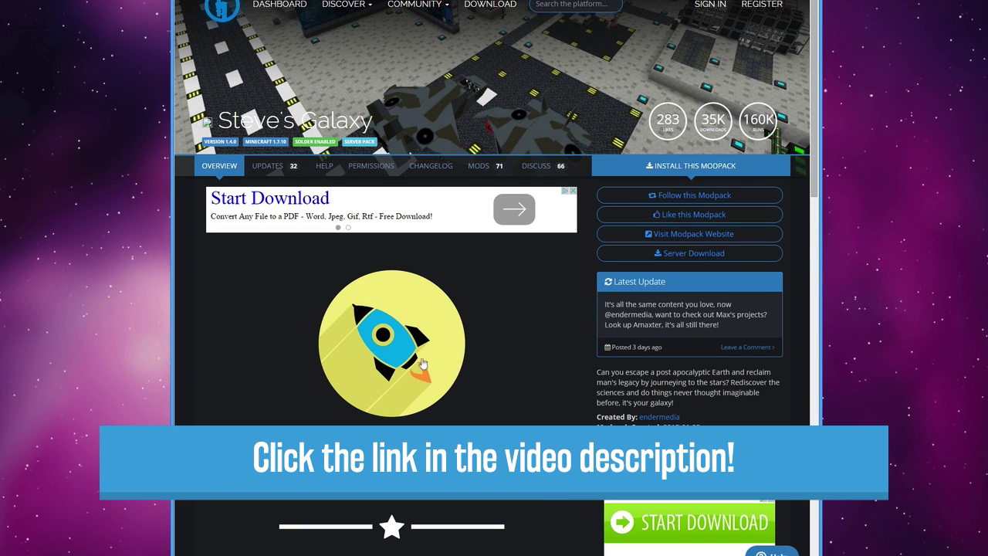
pyautogui.scroll(-1, 423, 363)
pyautogui.scroll(-1, 423, 363)
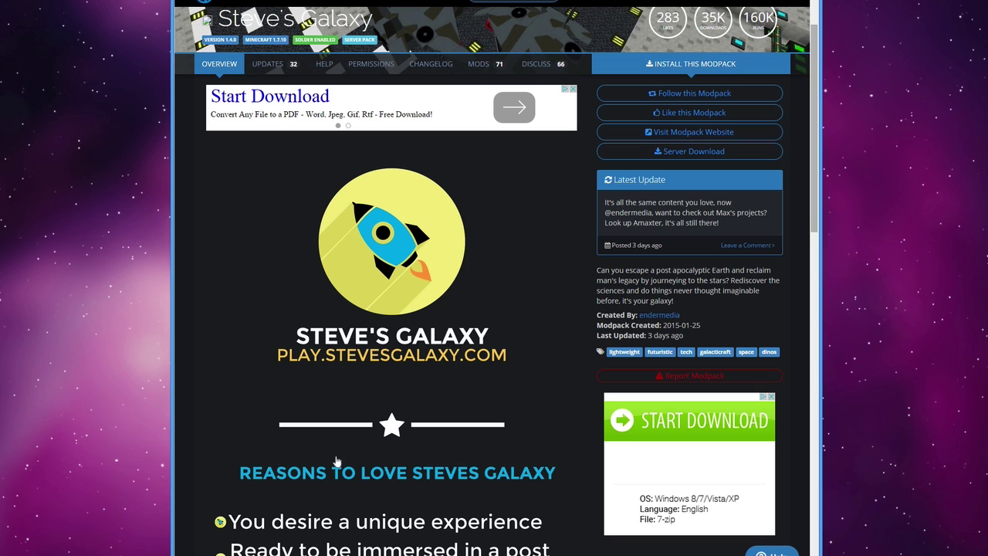
pyautogui.scroll(2, 589, 370)
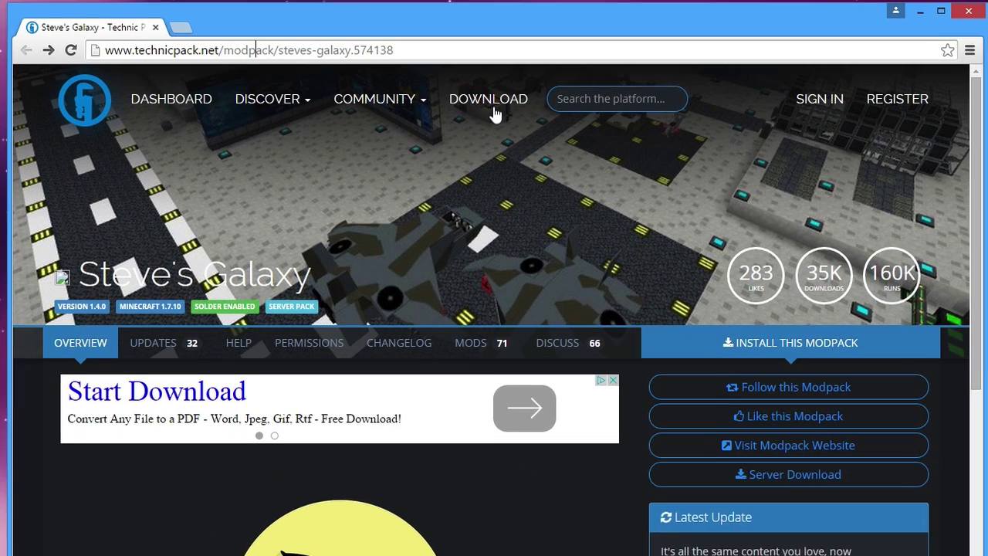
pyautogui.moveTo(385, 110)
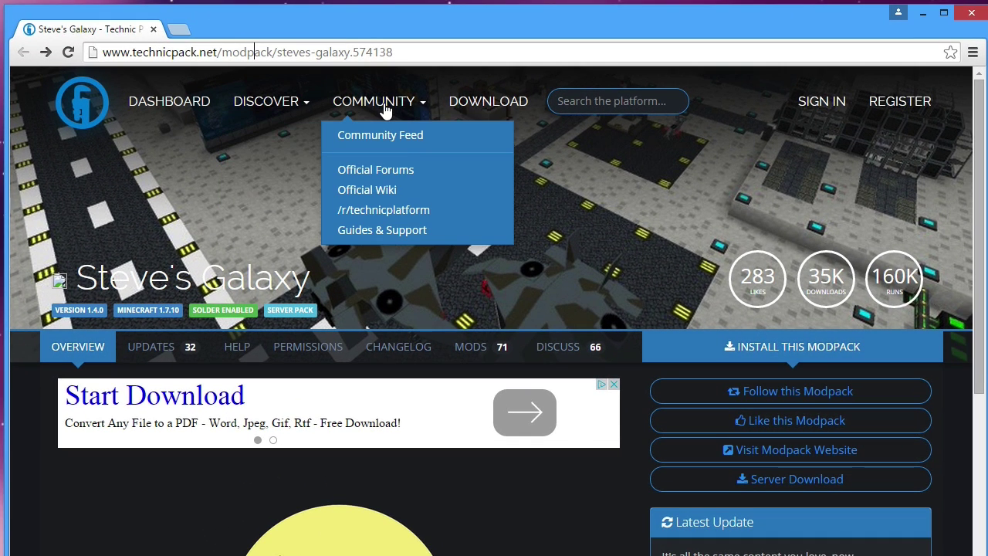
pyautogui.click(489, 107)
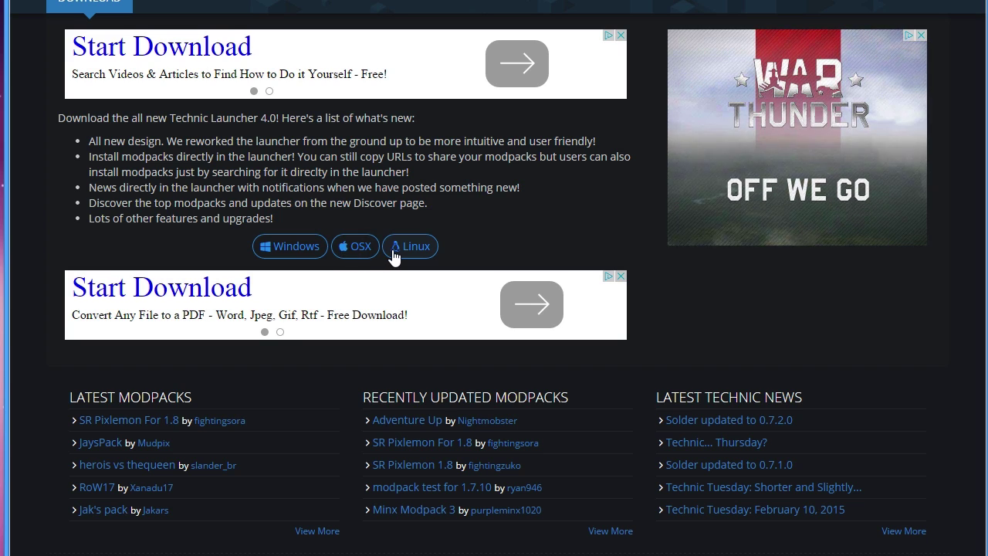
pyautogui.click(306, 246)
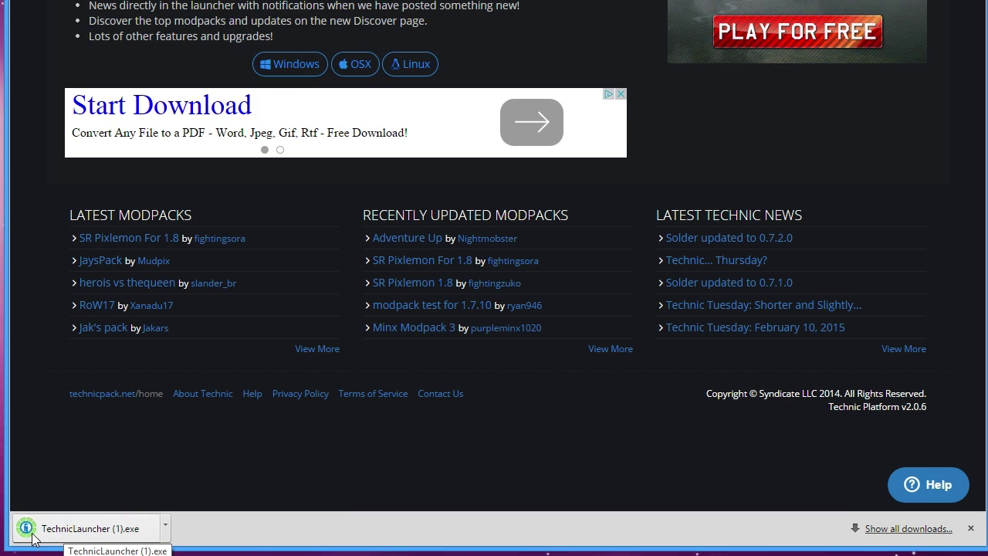
pyautogui.click(25, 532)
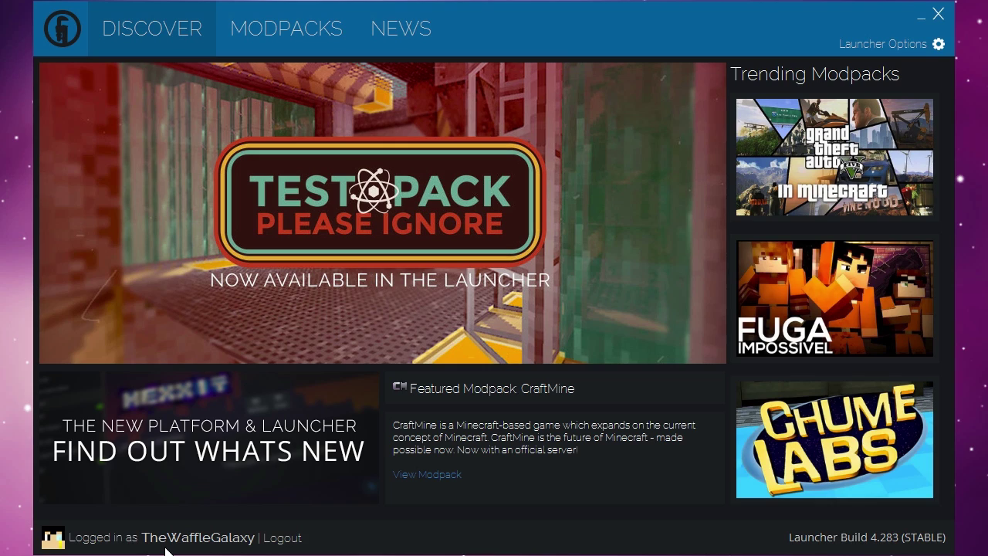
# Step: Open the launcher's modpack list and view the Hexxit and Tekkit pack details
pyautogui.click(274, 38)
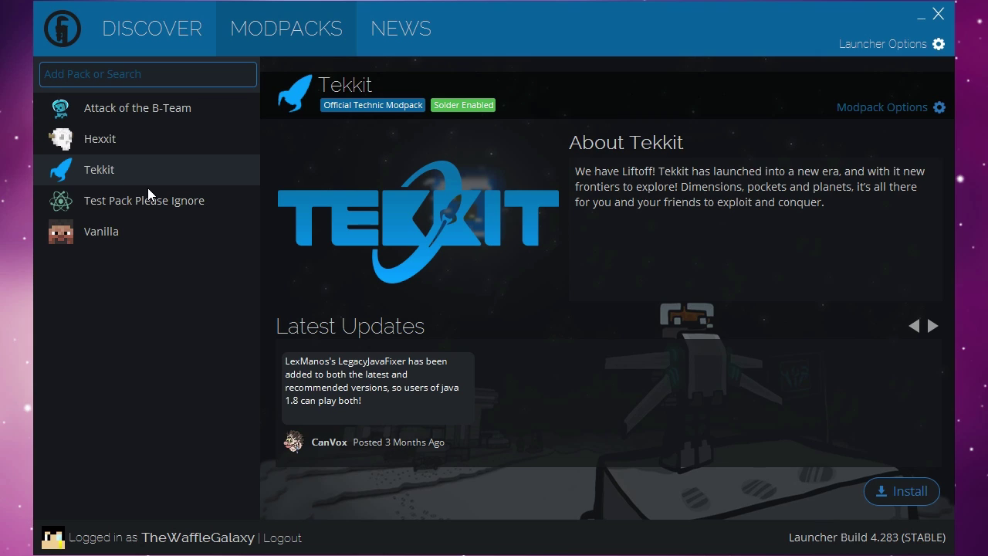
pyautogui.click(128, 141)
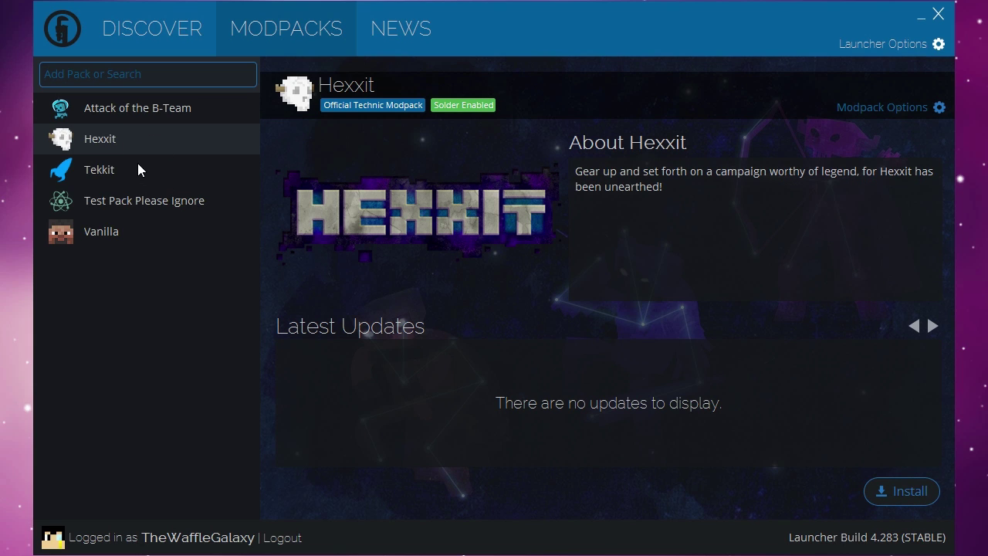
pyautogui.click(137, 165)
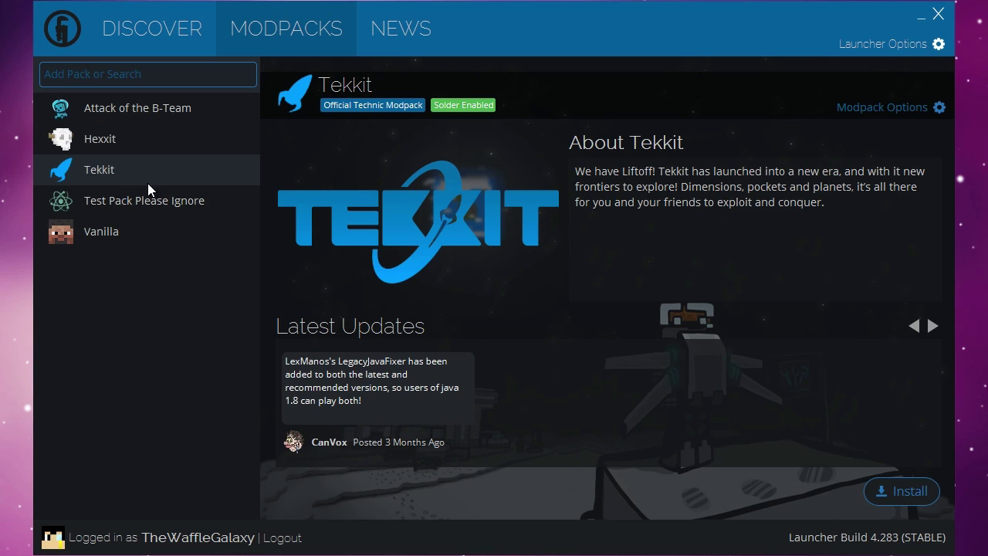
pyautogui.click(136, 77)
pyautogui.click(141, 108)
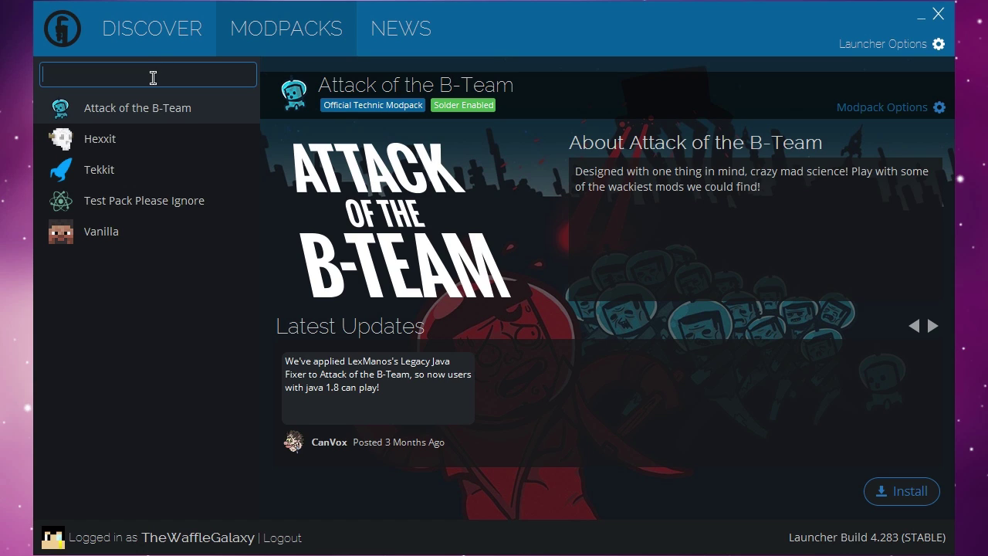
pyautogui.write("steve's galaxy")
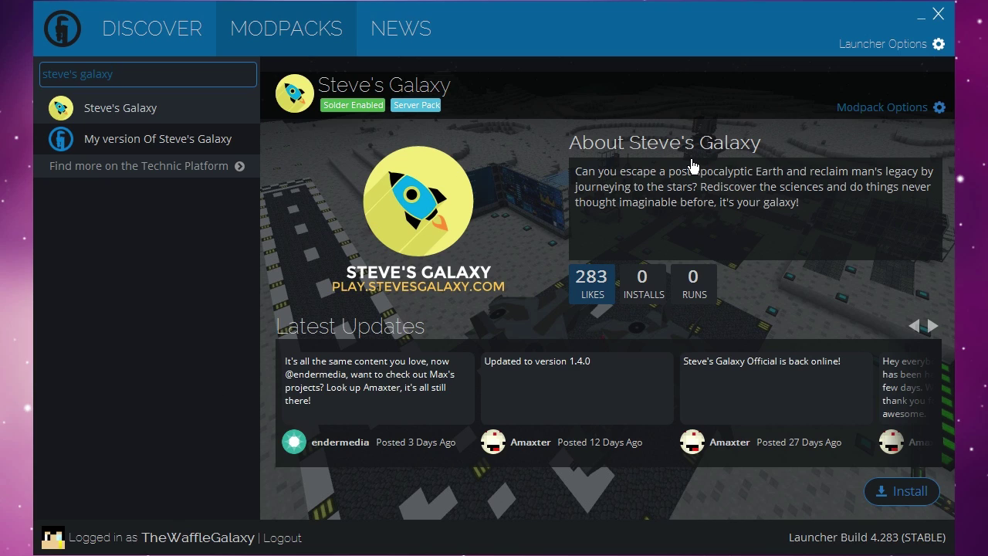
pyautogui.click(900, 493)
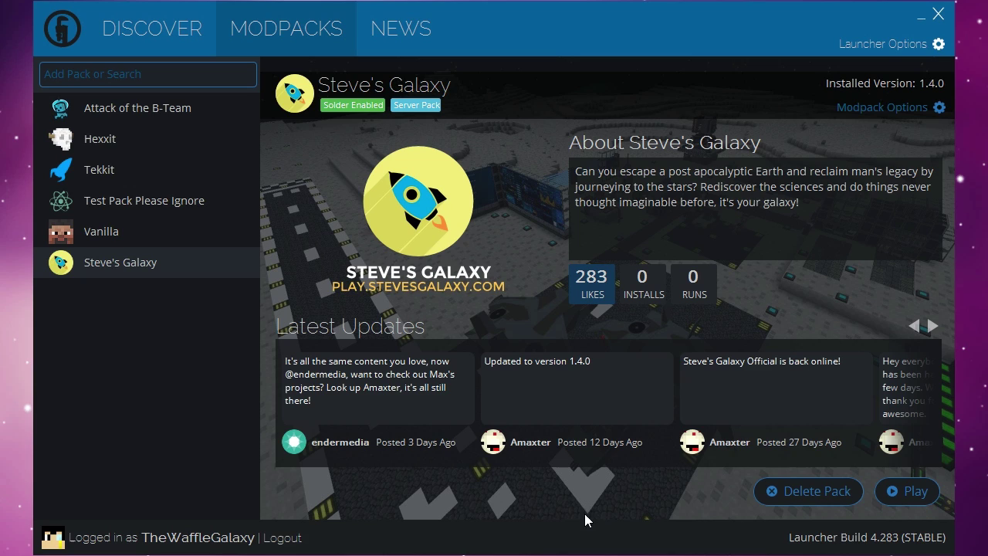
pyautogui.click(902, 489)
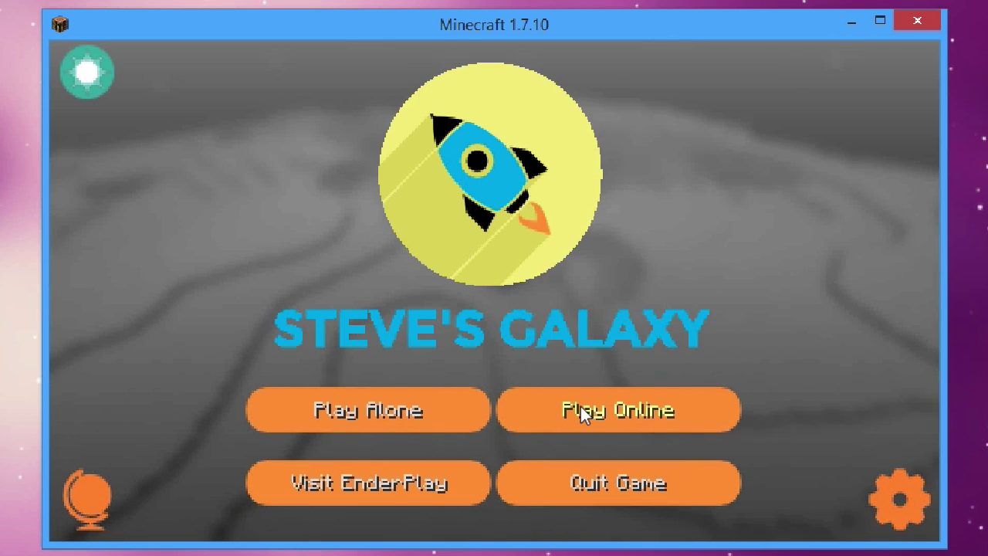
pyautogui.click(406, 417)
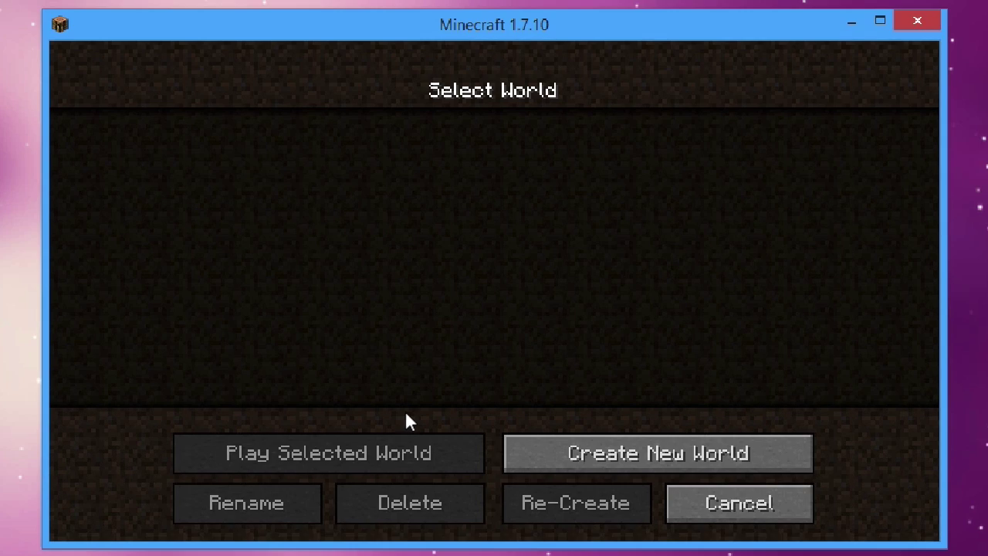
pyautogui.click(558, 454)
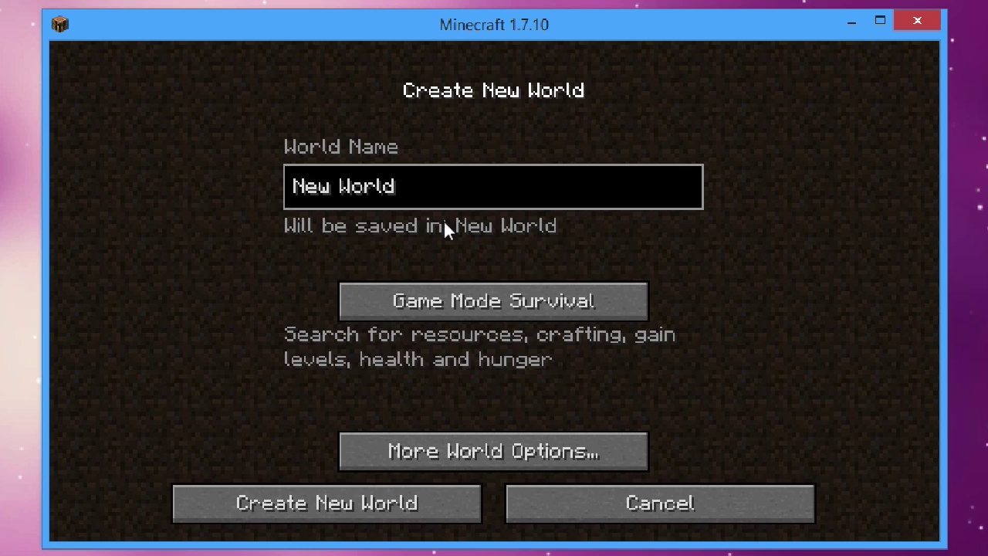
pyautogui.click(385, 496)
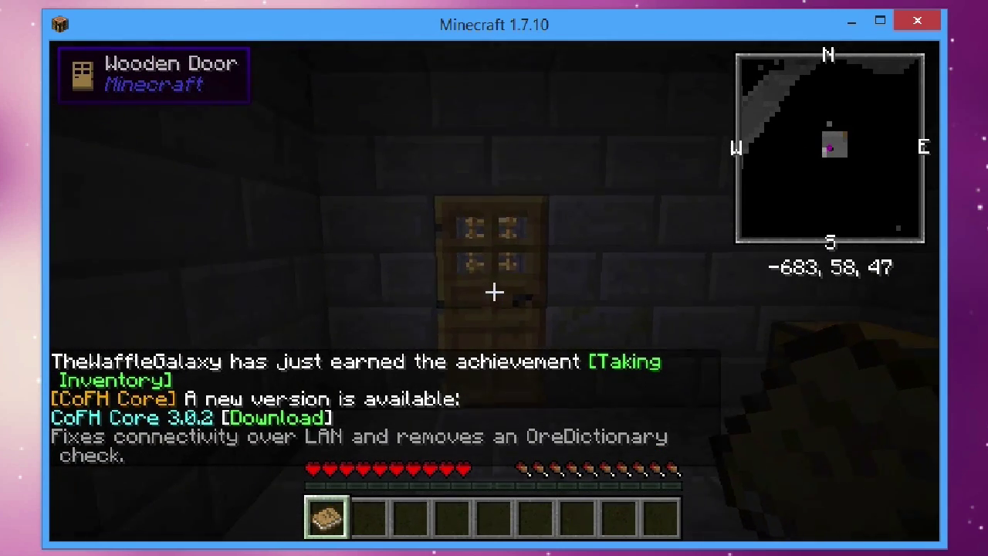
# Step: Inspect the contents of the chest in the stone brick starting room
pyautogui.press('w')
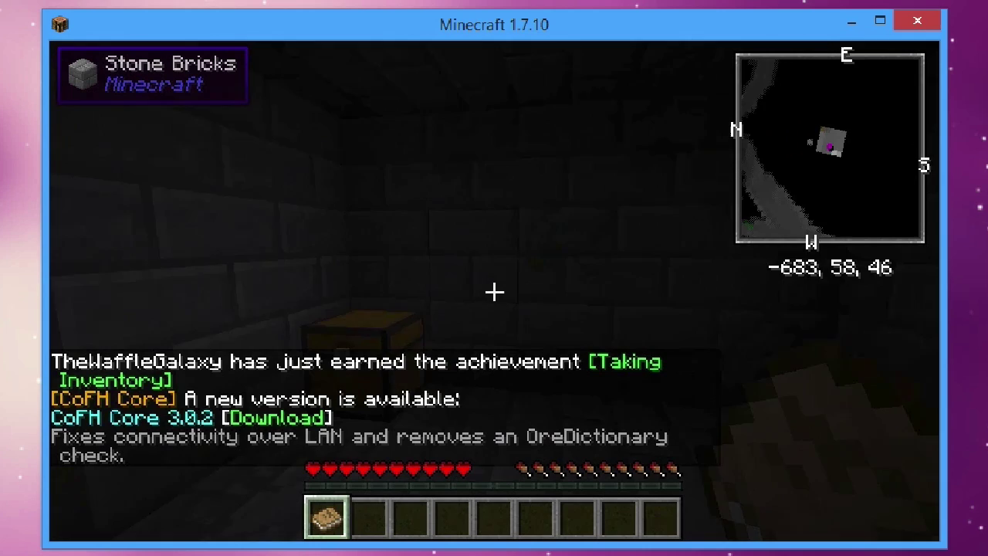
pyautogui.press('s')
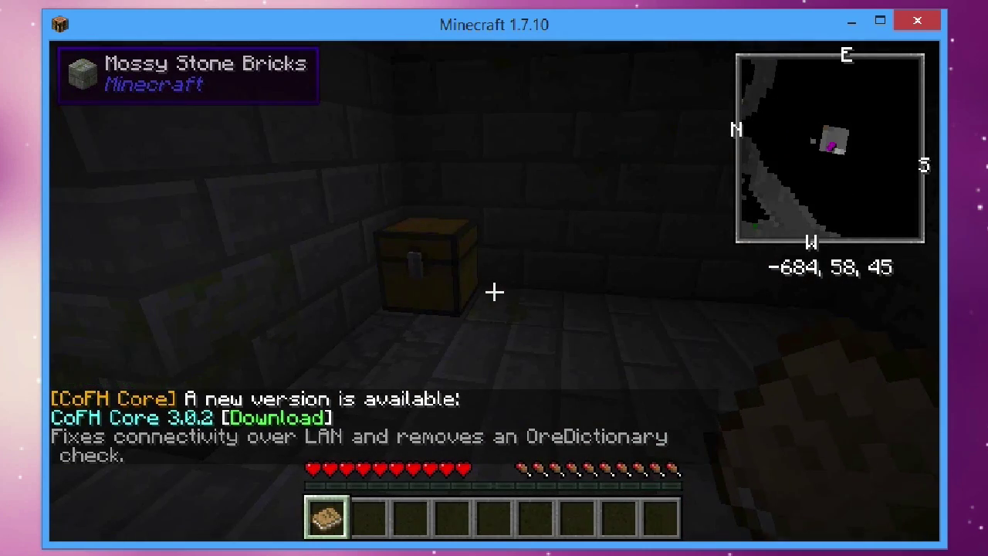
pyautogui.rightClick(494, 291)
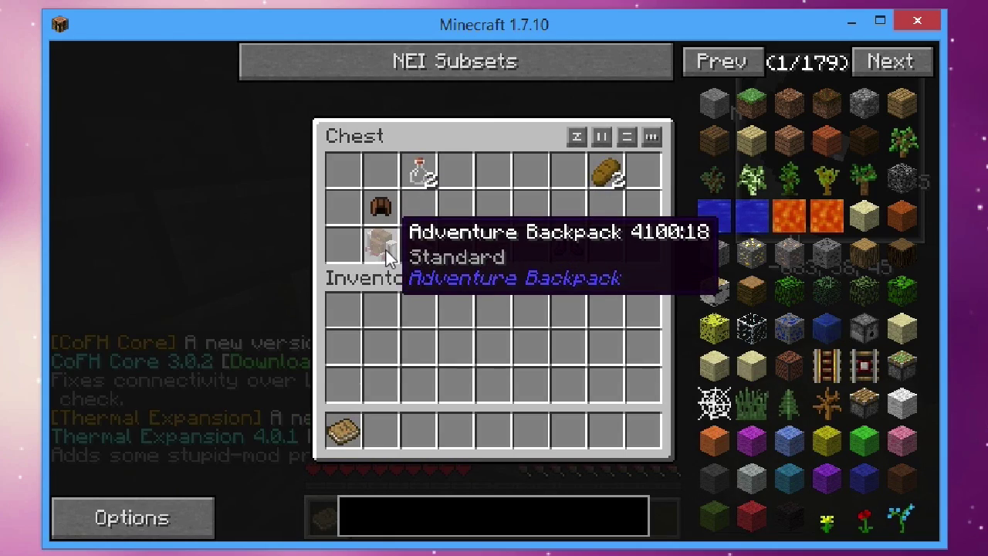
pyautogui.press('e')
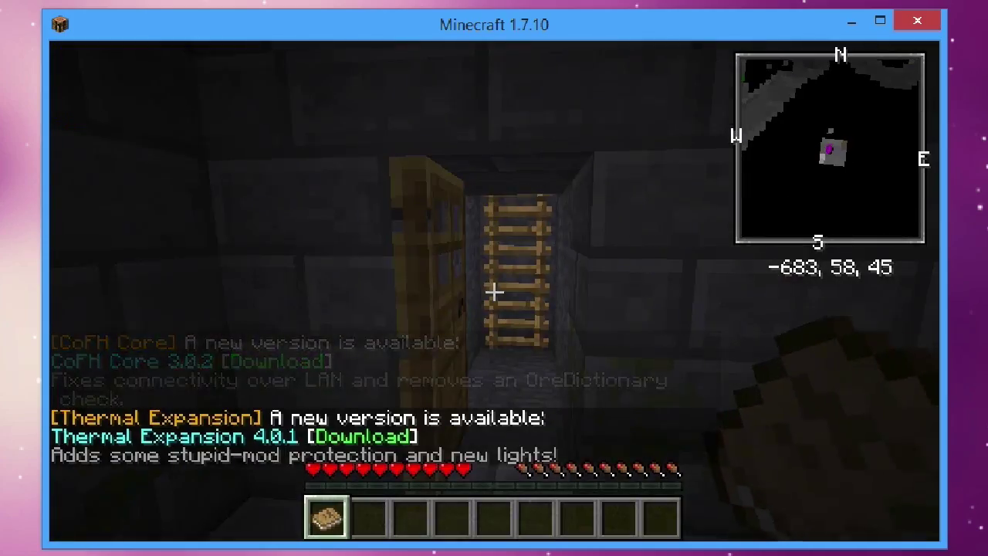
# Step: Leave the starting room through the wooden door and climb the ladder shaft to the surface
pyautogui.press('w')
pyautogui.press('w')
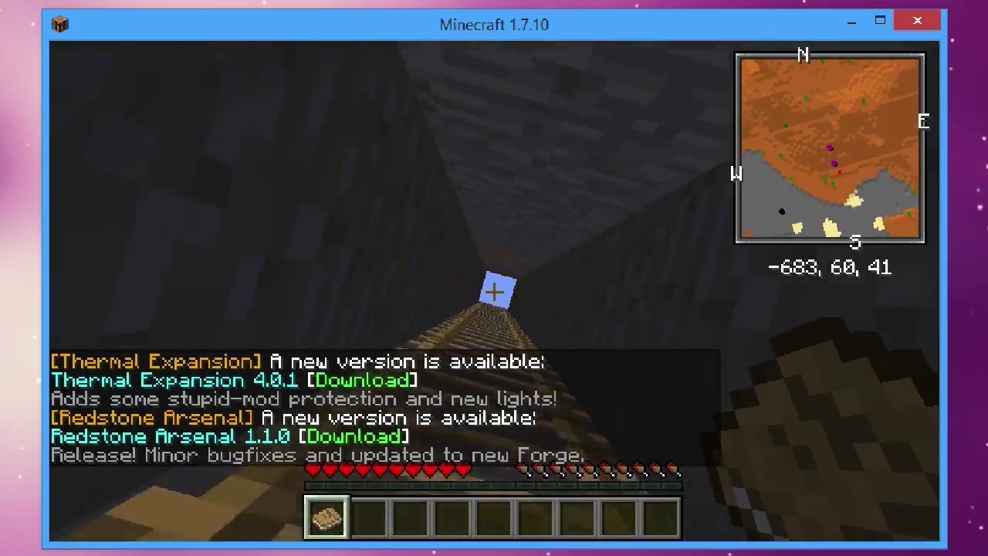
pyautogui.press('w')
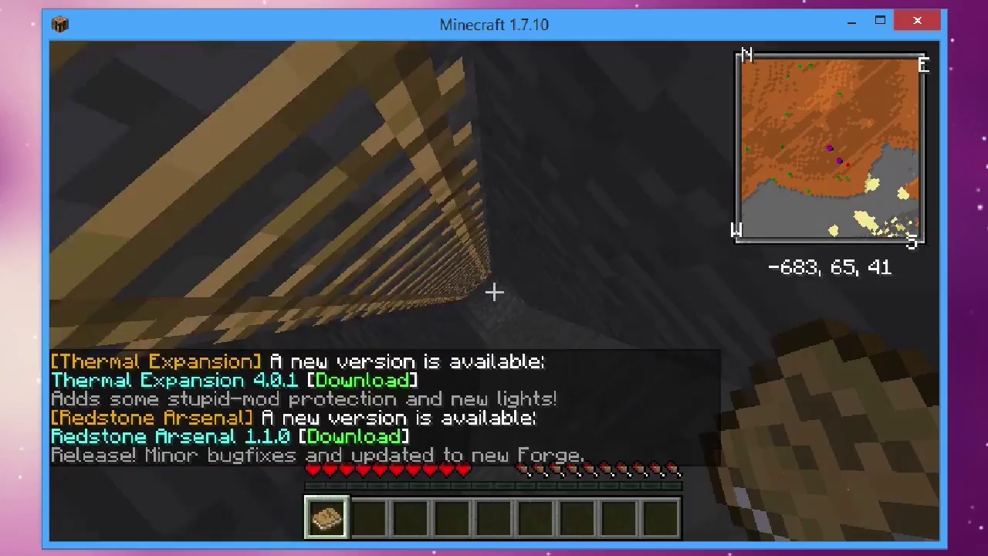
pyautogui.press('w')
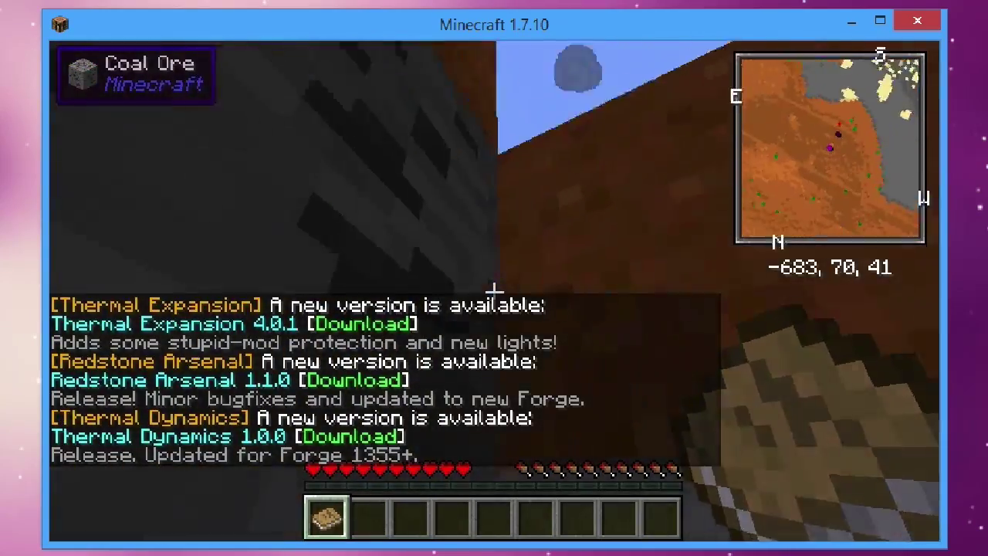
pyautogui.press('w')
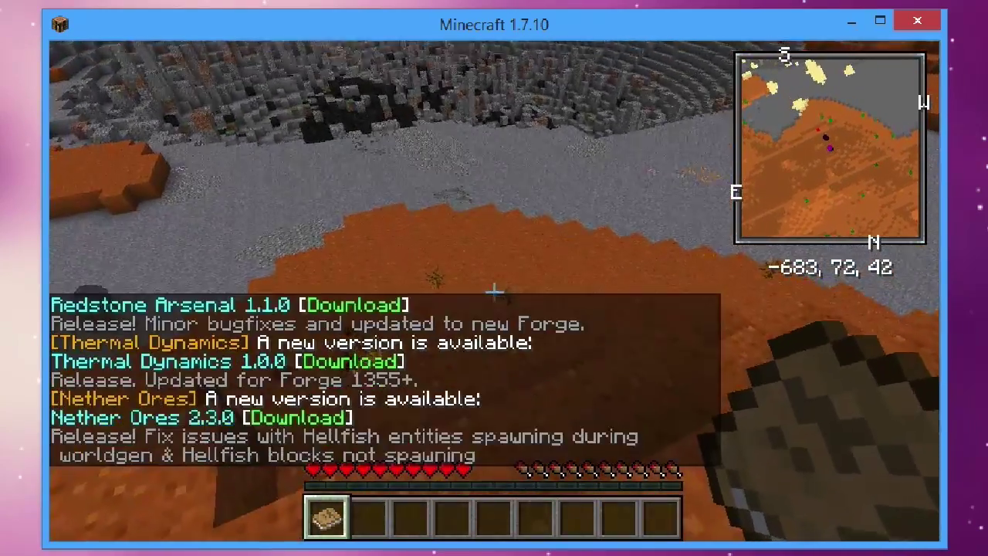
# Step: Walk from the ladder exit down the red sand slope to the burning netherrack and hit it
pyautogui.press('w')
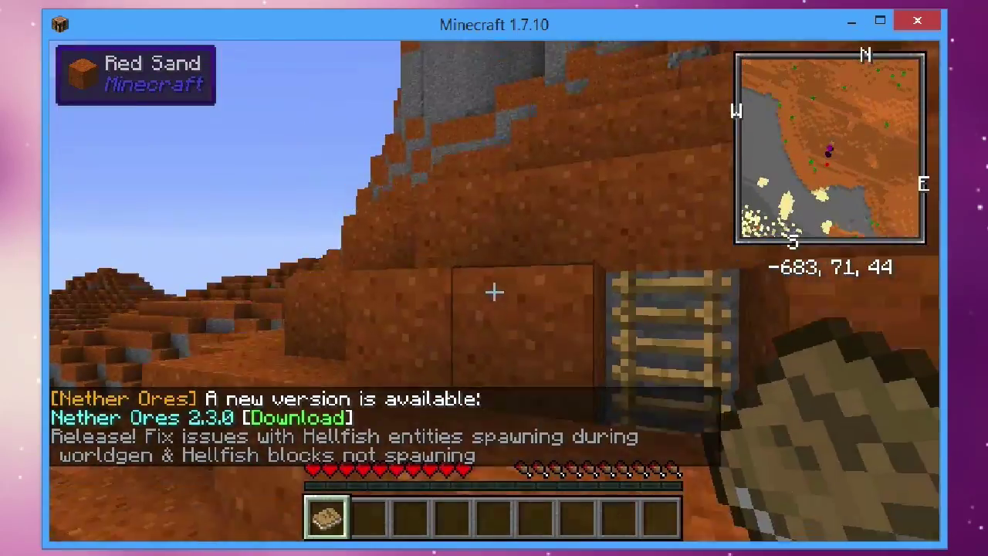
pyautogui.press('w')
pyautogui.press('space')
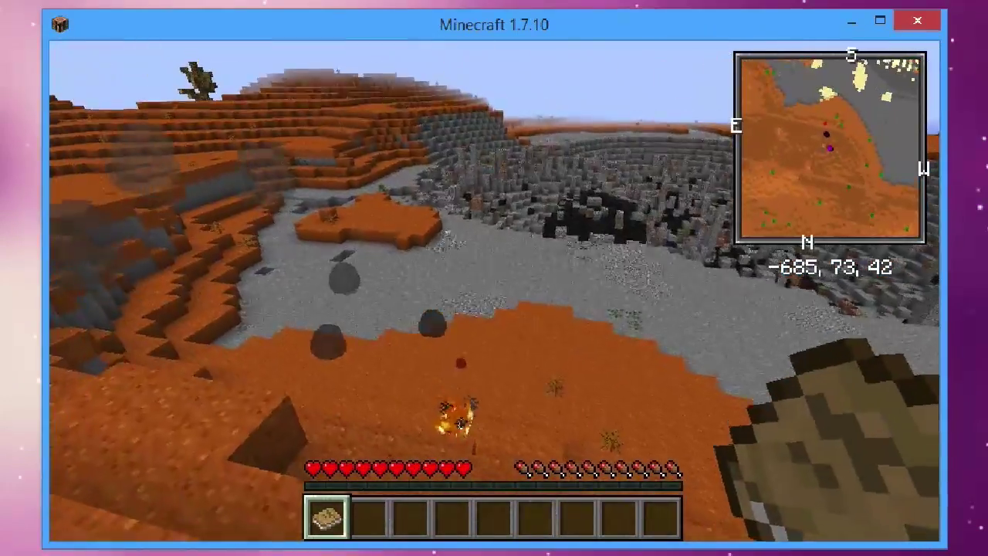
pyautogui.press('w')
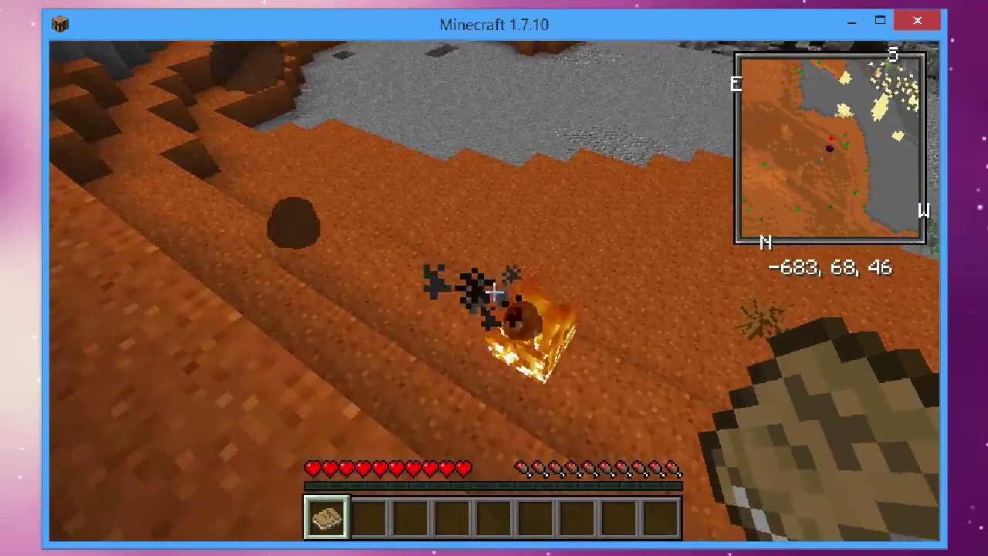
pyautogui.press('w')
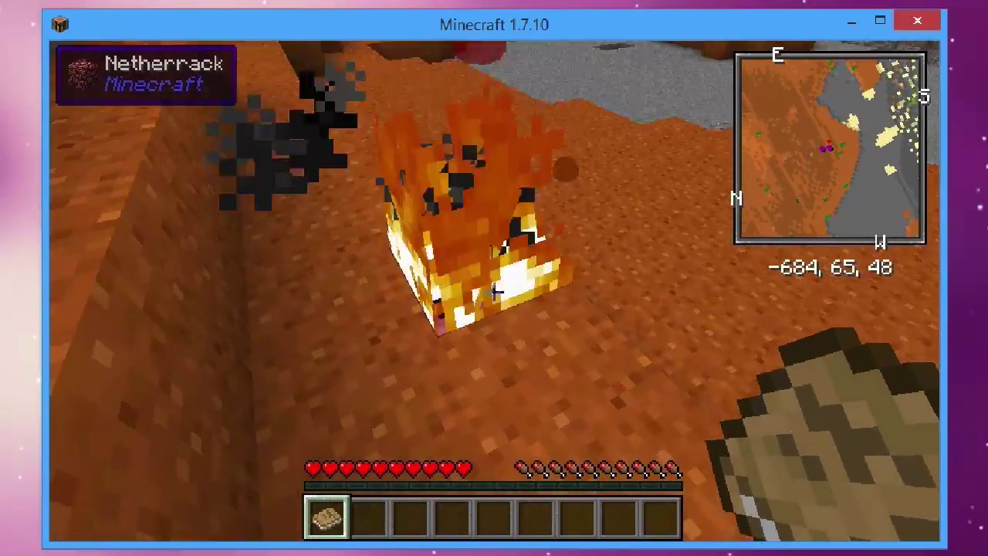
pyautogui.click(494, 291)
# Step: Walk across the grey stone plain to the edge of the large crater and survey it
pyautogui.press('w')
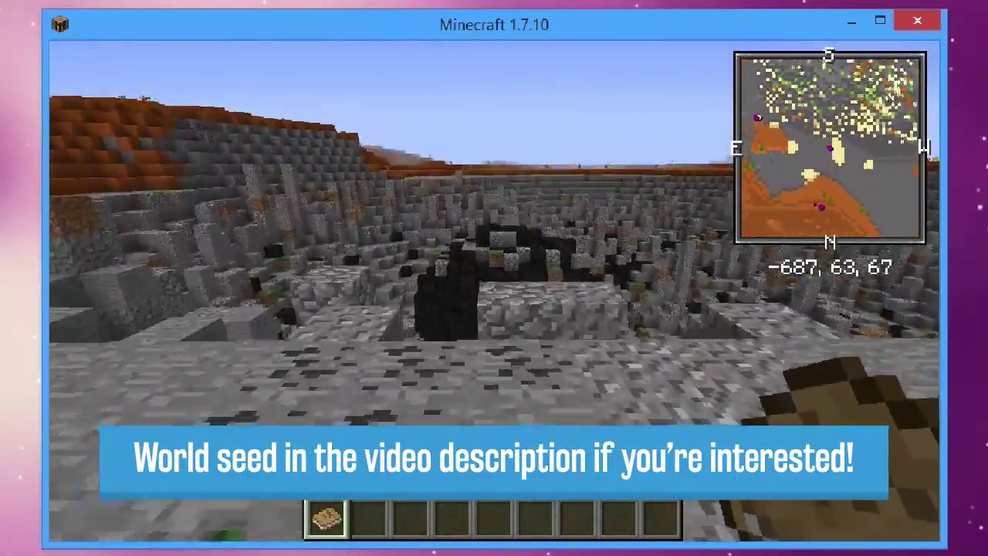
pyautogui.press('w')
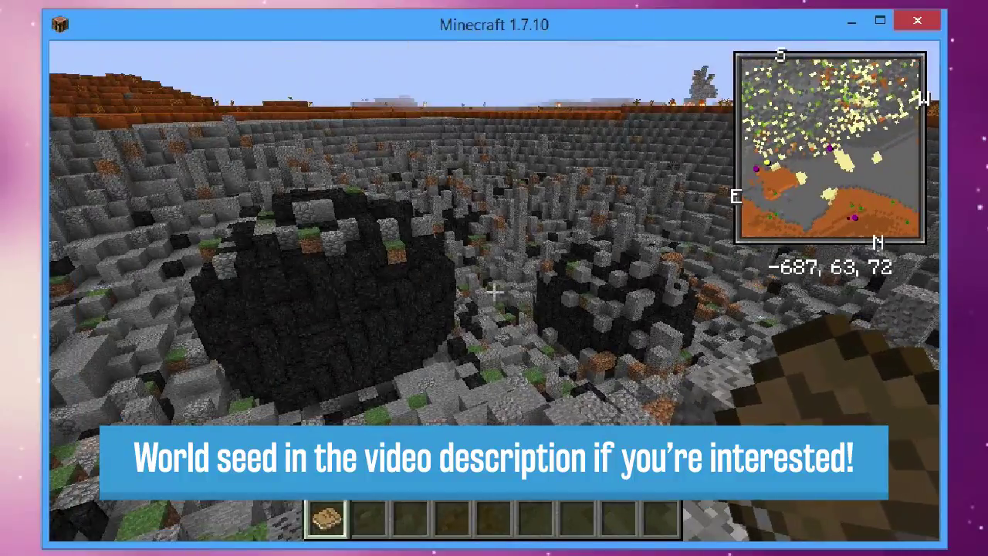
pyautogui.press('w')
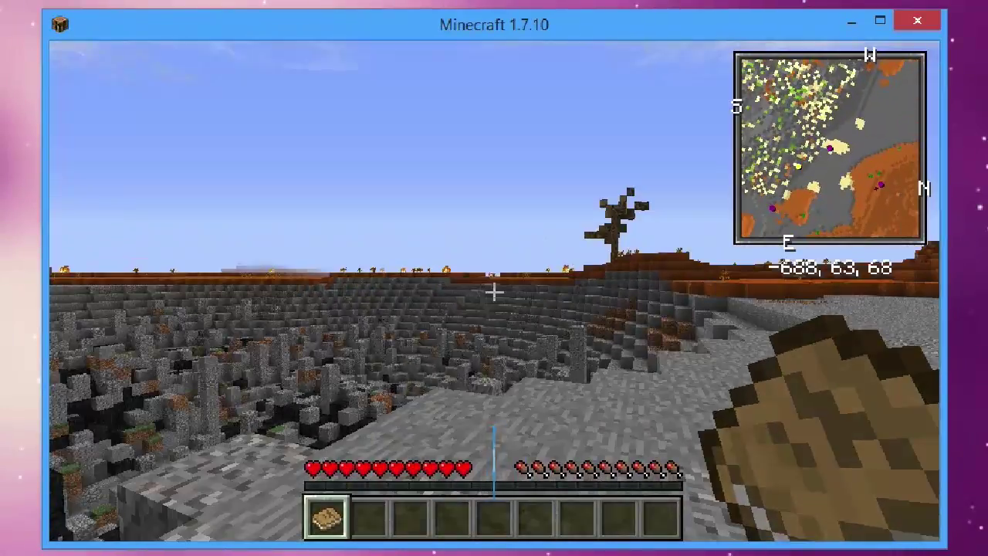
# Step: Switch to the front-facing third-person view and walk the character away from the crater's edge
pyautogui.press('F5')
pyautogui.press('F5')
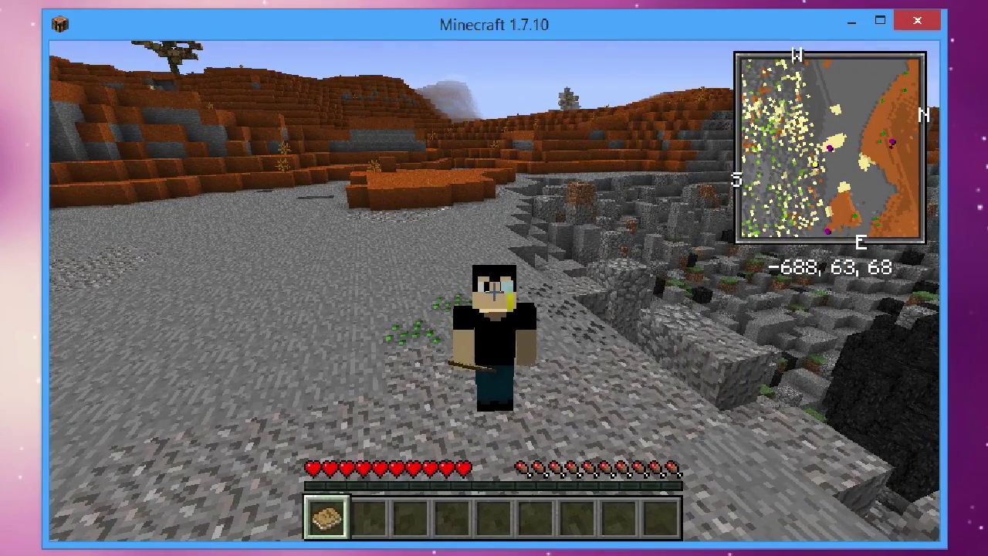
pyautogui.press('w')
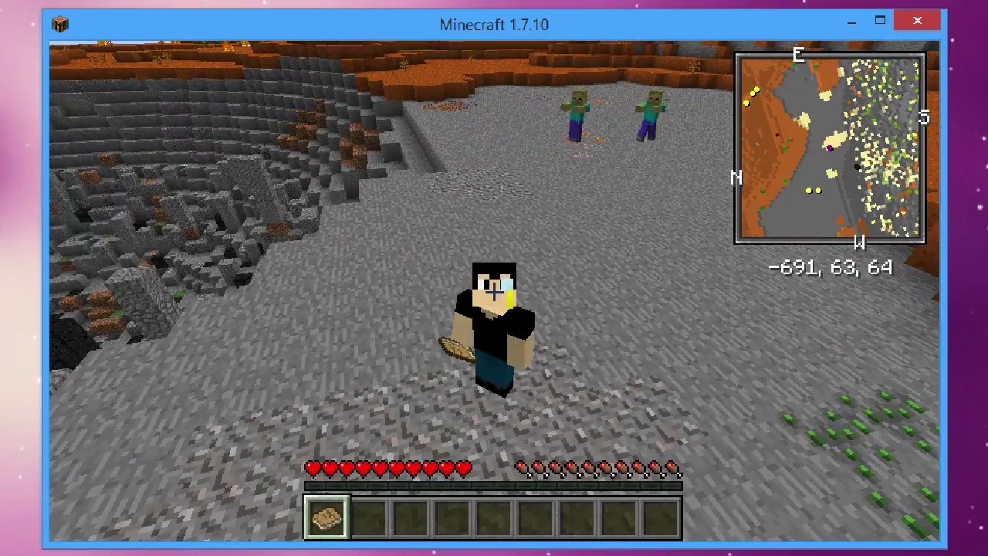
pyautogui.press('w')
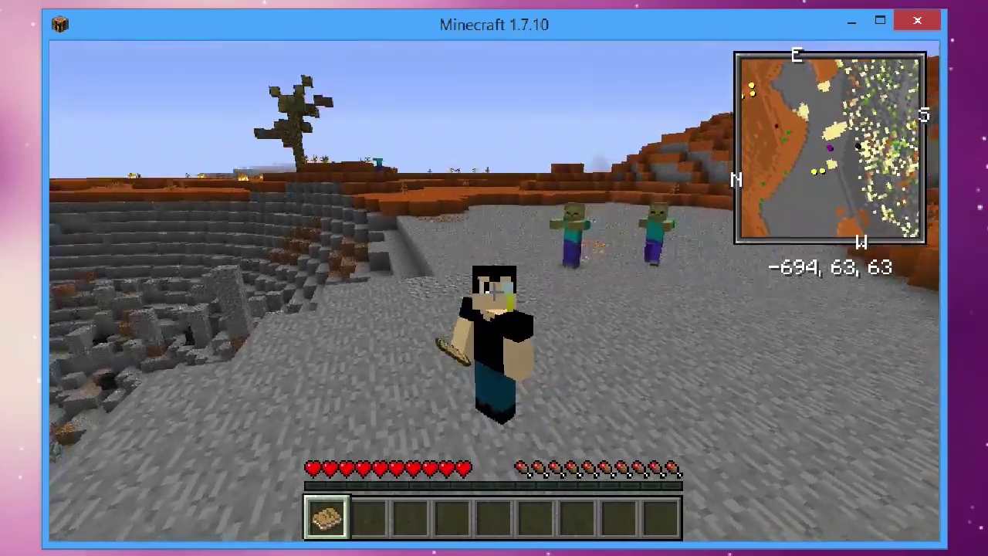
# Step: Walk the character along the crater's rim and past the raised red sand patch, keeping ahead of the two pursuing zombies
pyautogui.press('w')
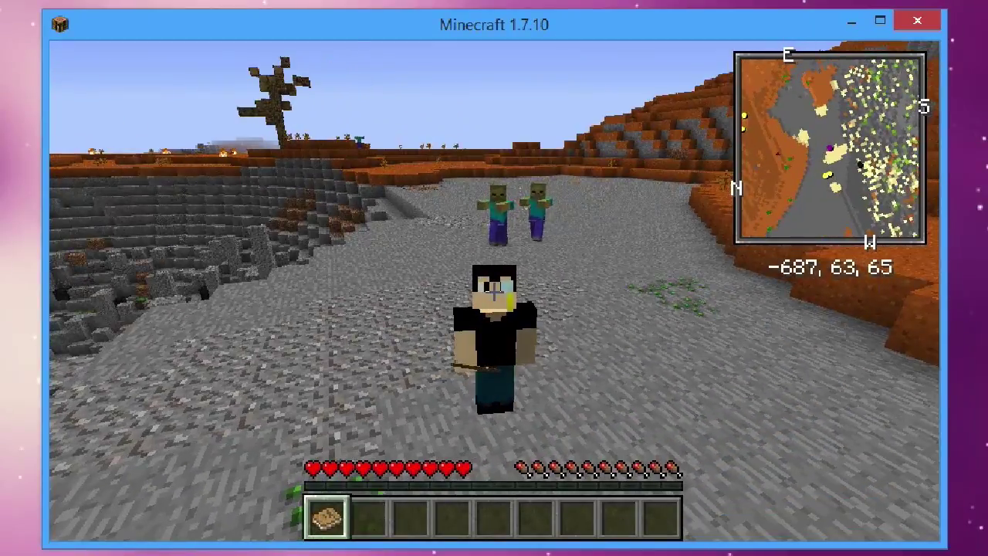
pyautogui.press('w')
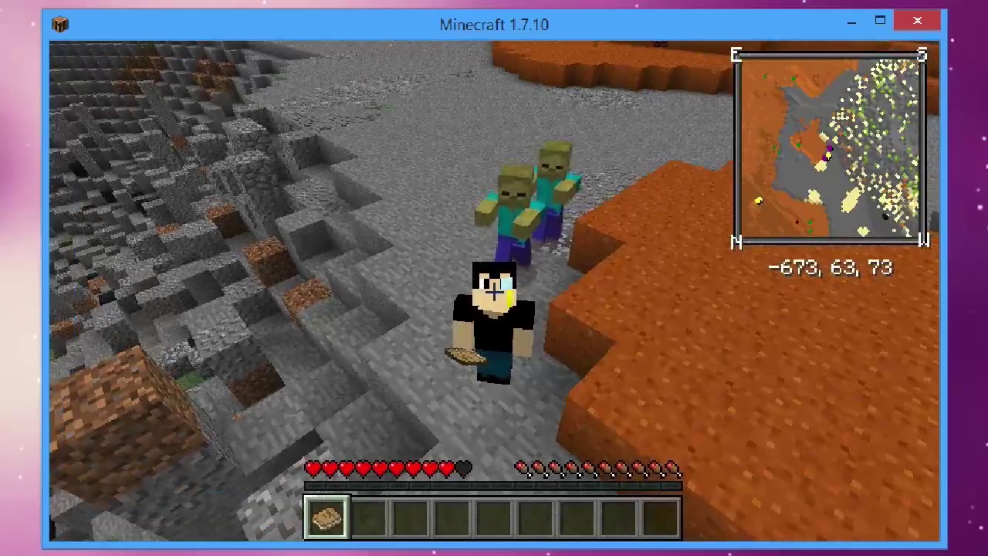
pyautogui.press('w')
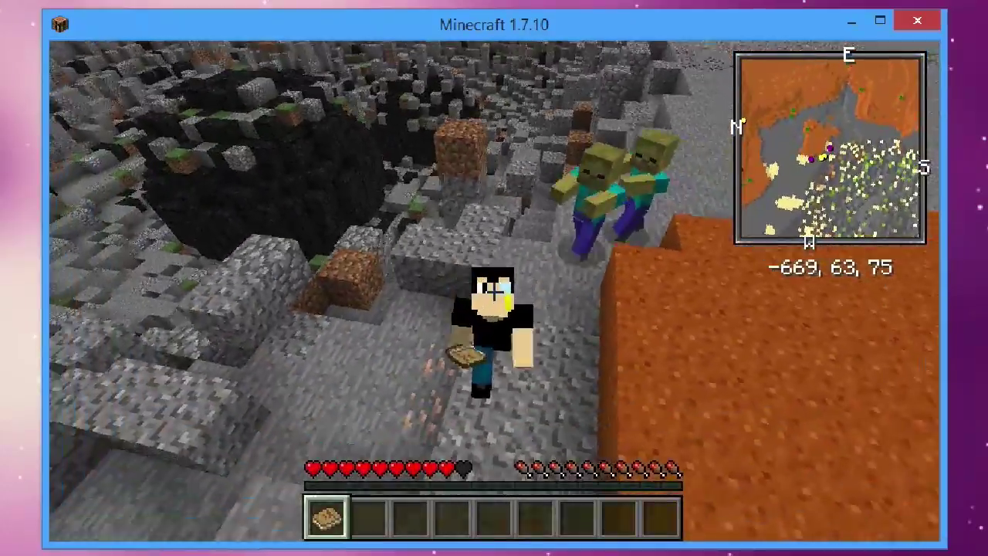
pyautogui.rightClick(494, 289)
pyautogui.press('w')
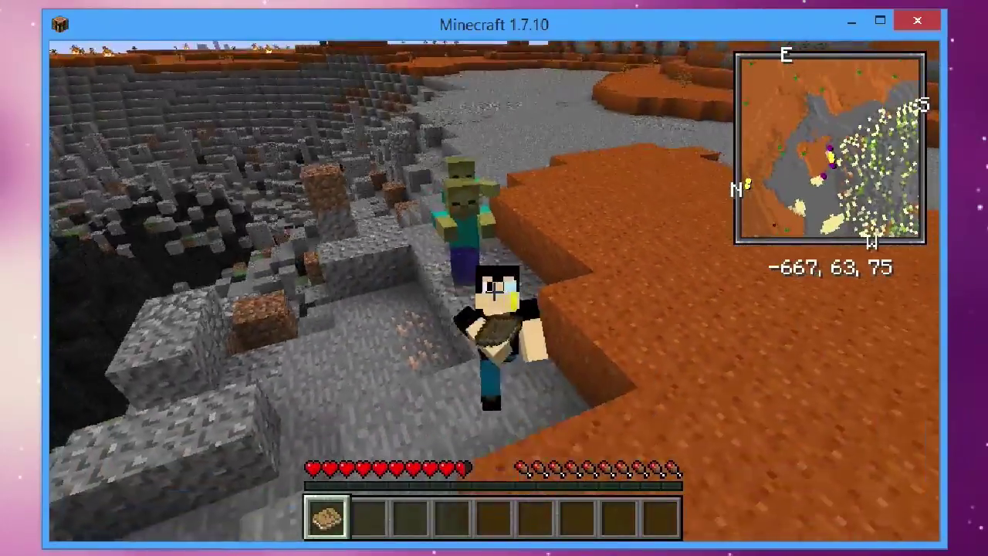
pyautogui.press('w')
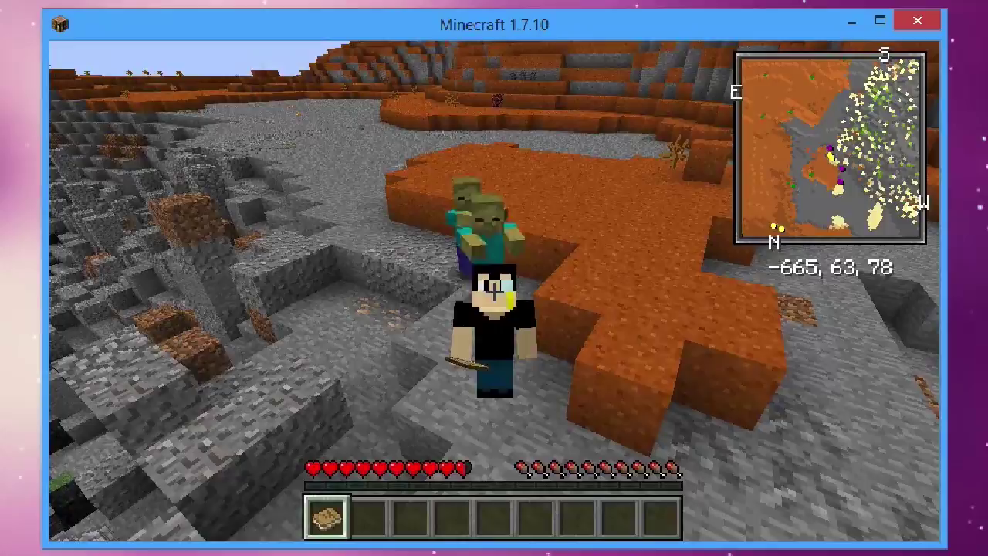
pyautogui.press('w')
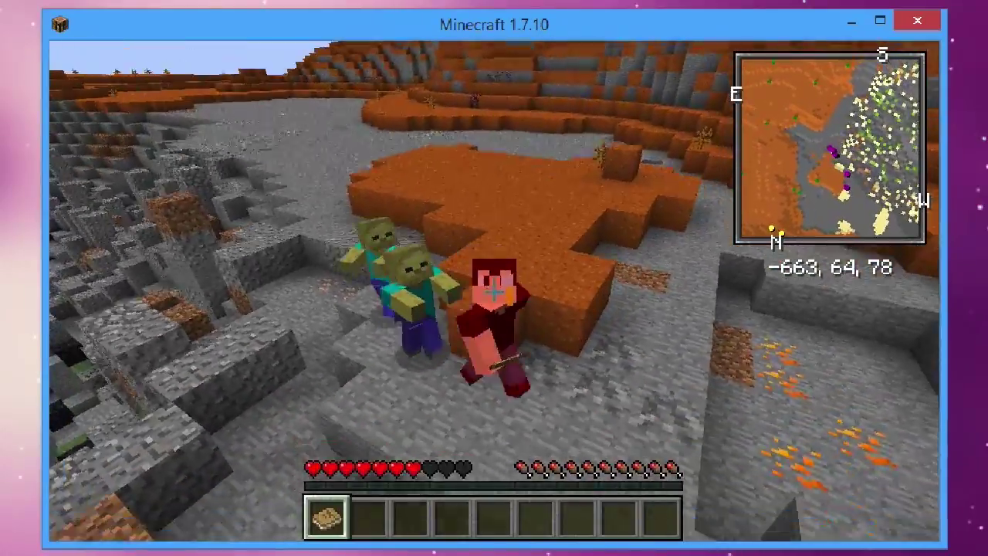